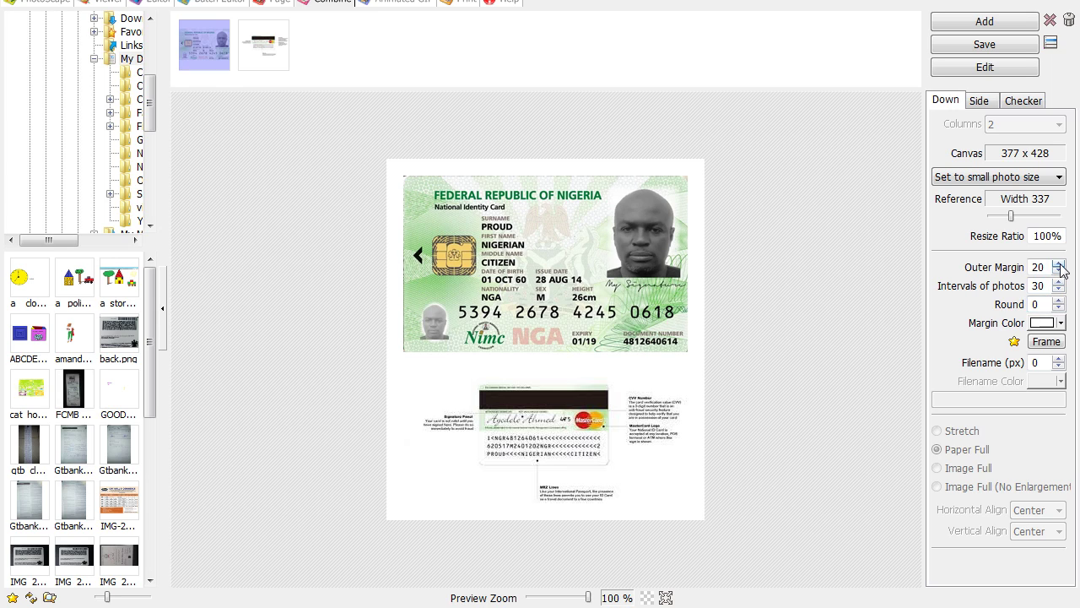
- Increase the outer margin around the two combined ID card images to 31
click(1059, 263)
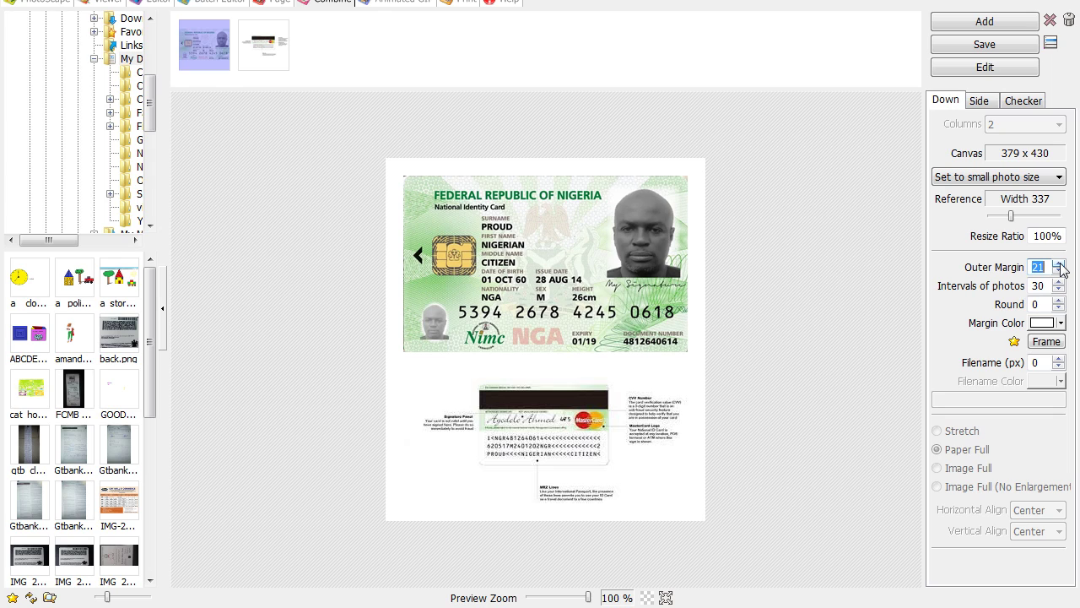
click(1059, 264)
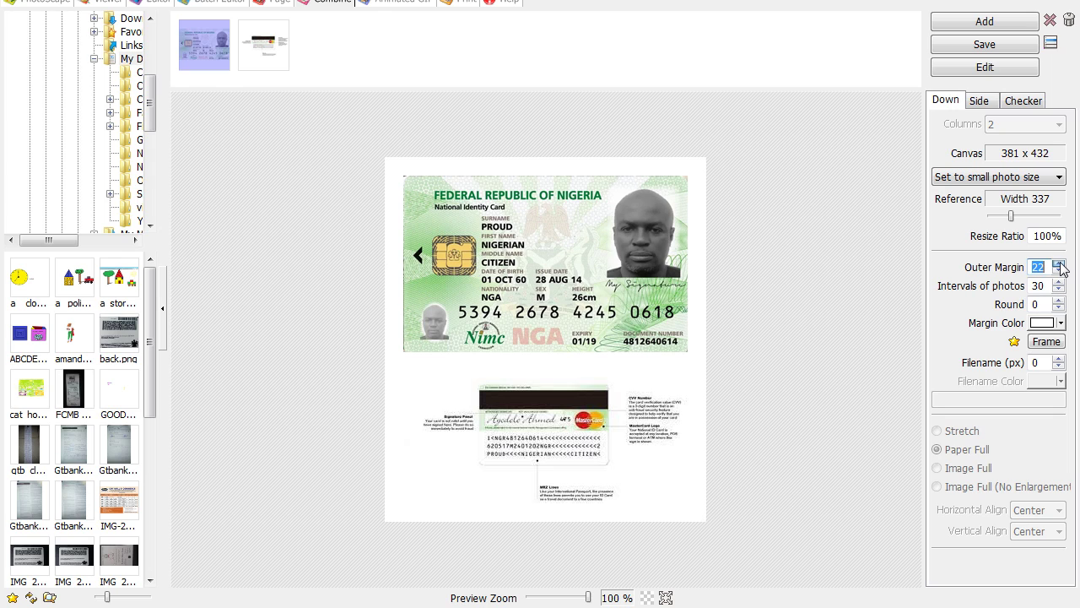
click(1060, 264)
click(1060, 264)
click(1059, 263)
click(1059, 263)
click(1059, 263)
click(1059, 263)
click(1059, 263)
click(1059, 263)
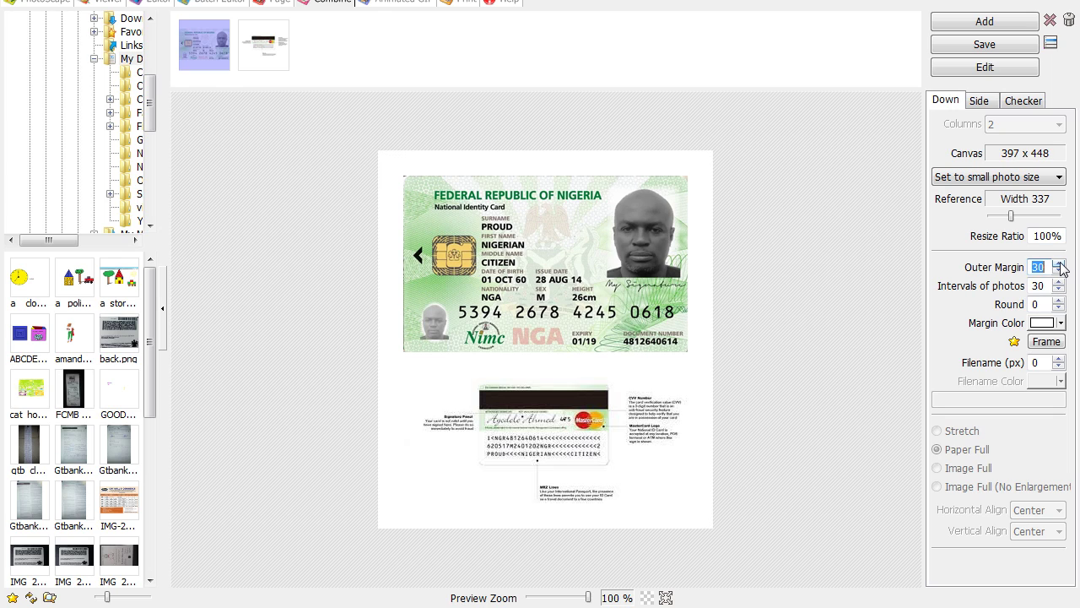
click(1059, 263)
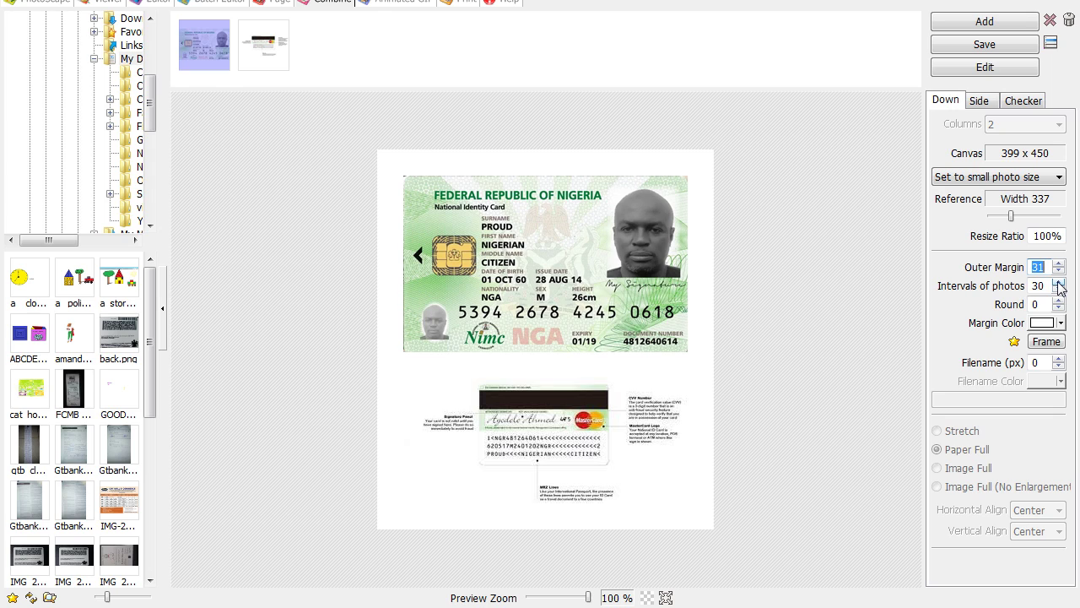
- Increase the interval between the front and back card photos to 39
click(1059, 282)
click(1059, 282)
click(1059, 282)
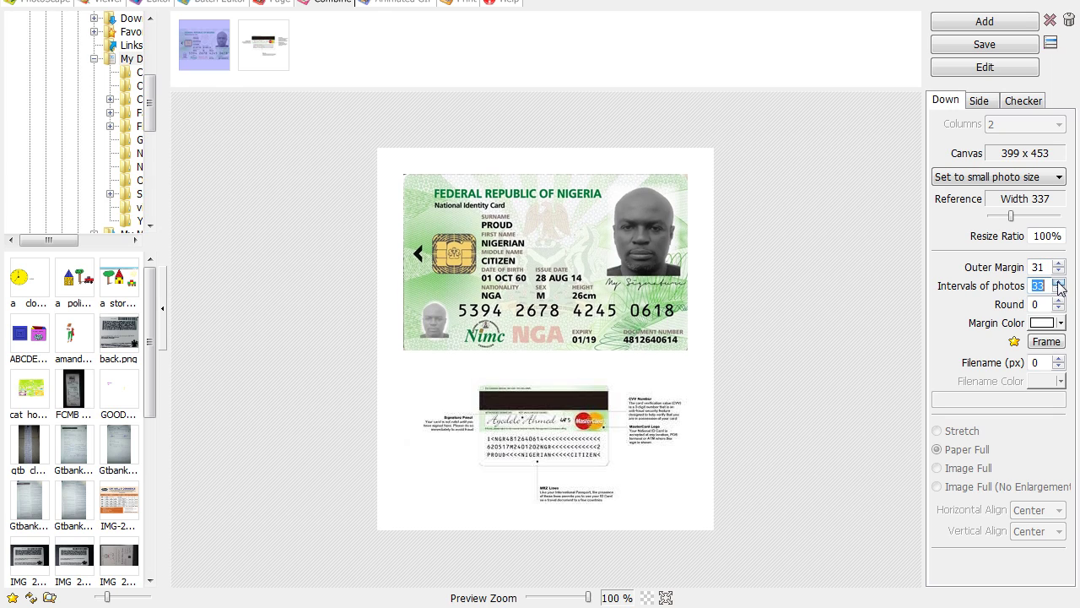
click(1059, 282)
click(1059, 282)
click(1059, 282)
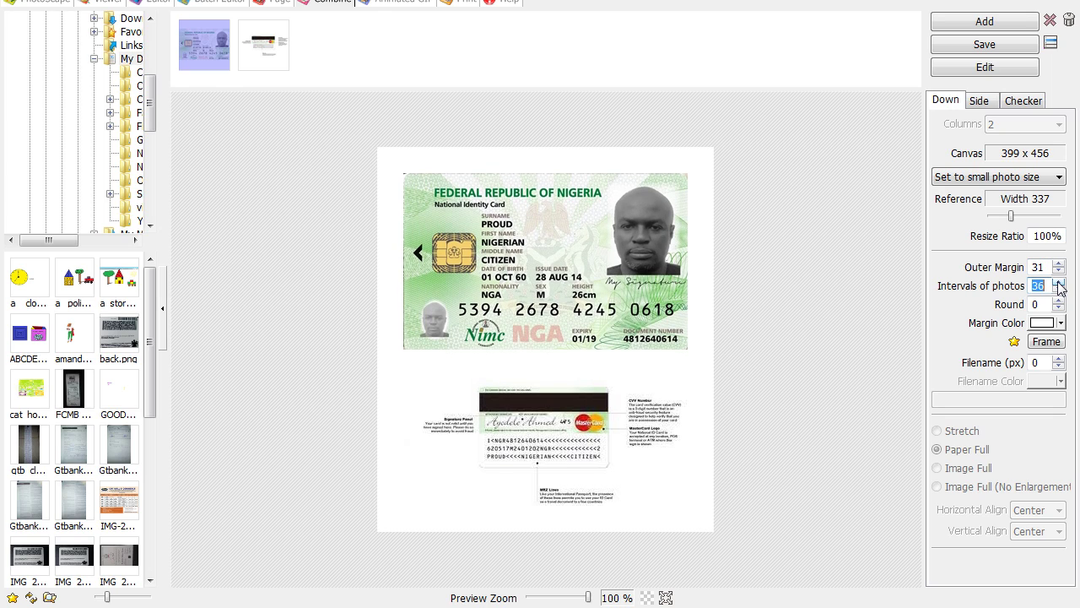
click(1060, 281)
click(1059, 282)
click(1059, 283)
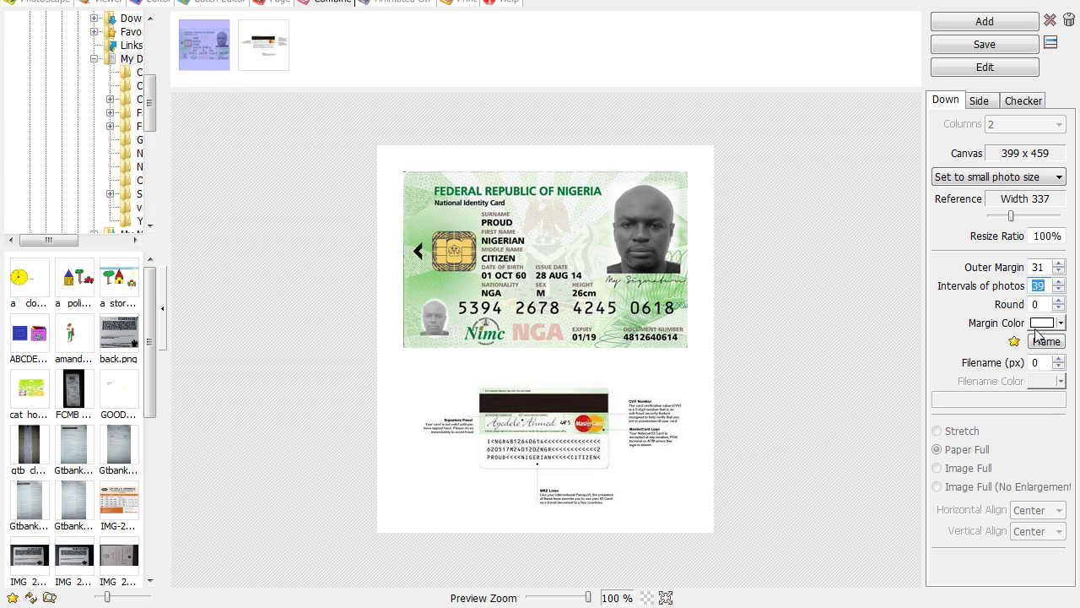
- Change the combined image's margin color to black and reduce its outer margin to 21
click(1060, 324)
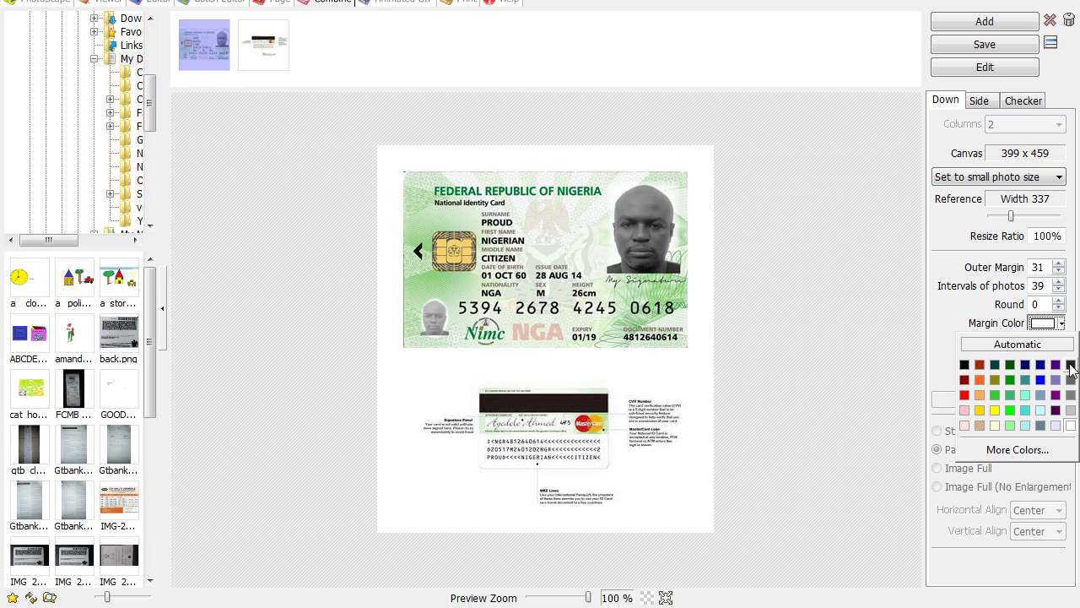
click(965, 366)
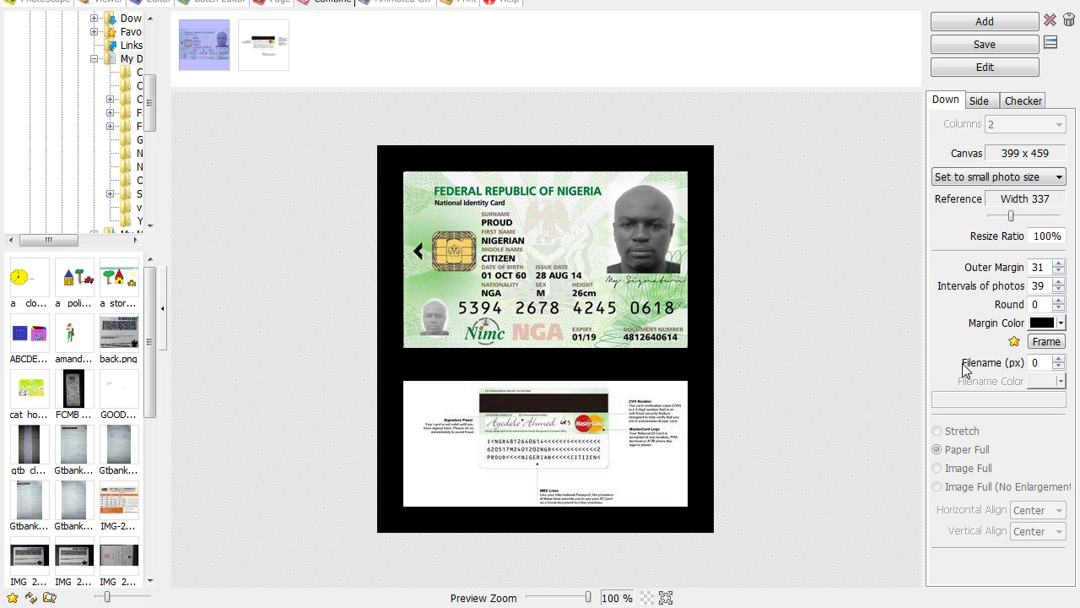
click(1060, 270)
click(1059, 271)
click(1059, 271)
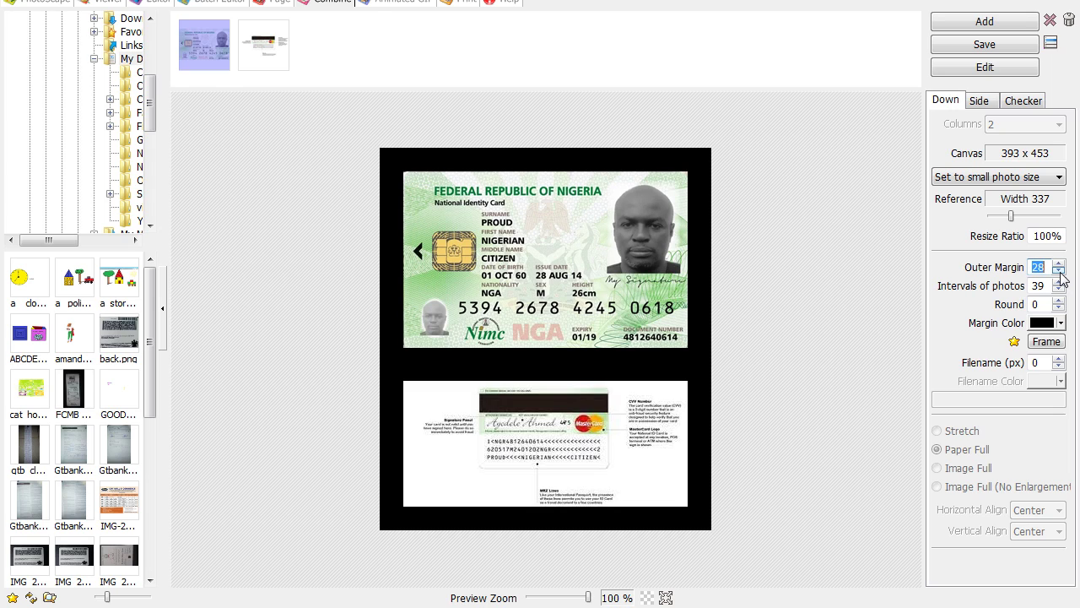
click(1059, 270)
click(1059, 271)
click(1059, 271)
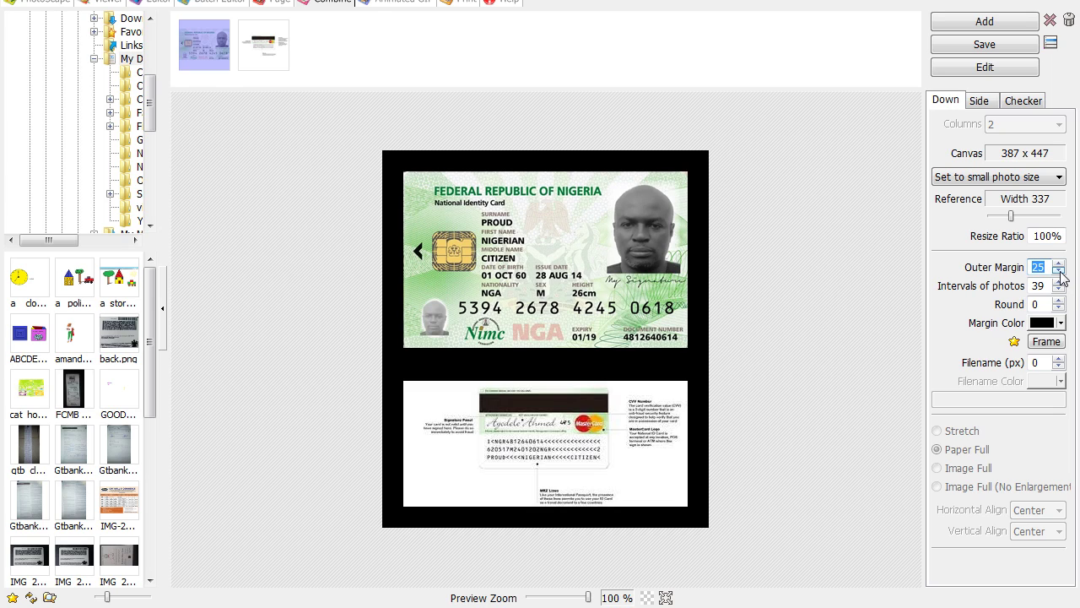
click(1059, 271)
click(1059, 271)
click(1059, 271)
click(1059, 271)
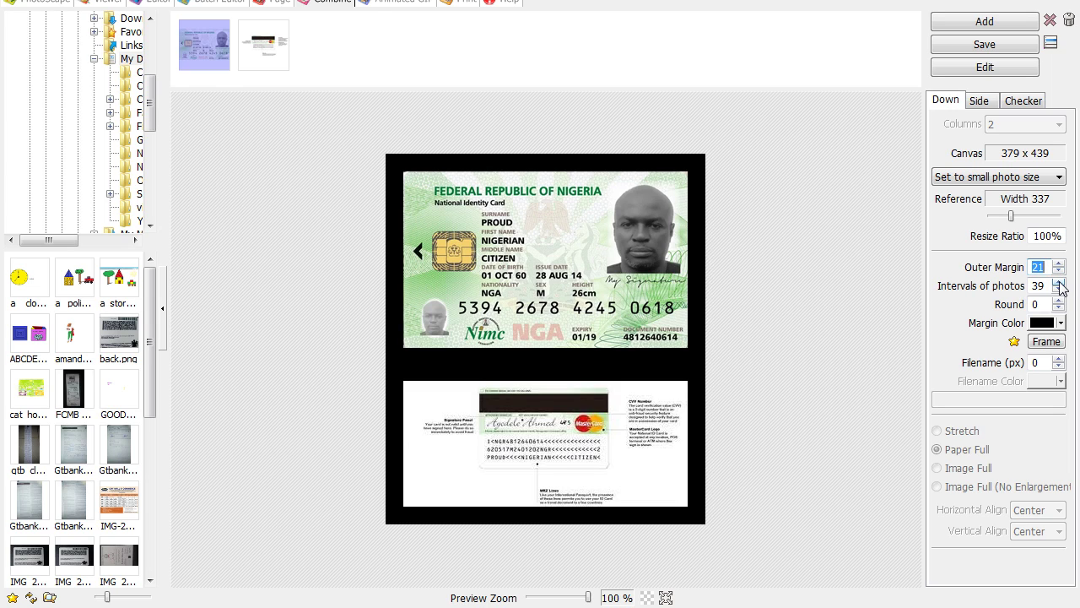
- Reduce the interval between the two card photos to 26
click(1059, 289)
click(1059, 290)
click(1059, 289)
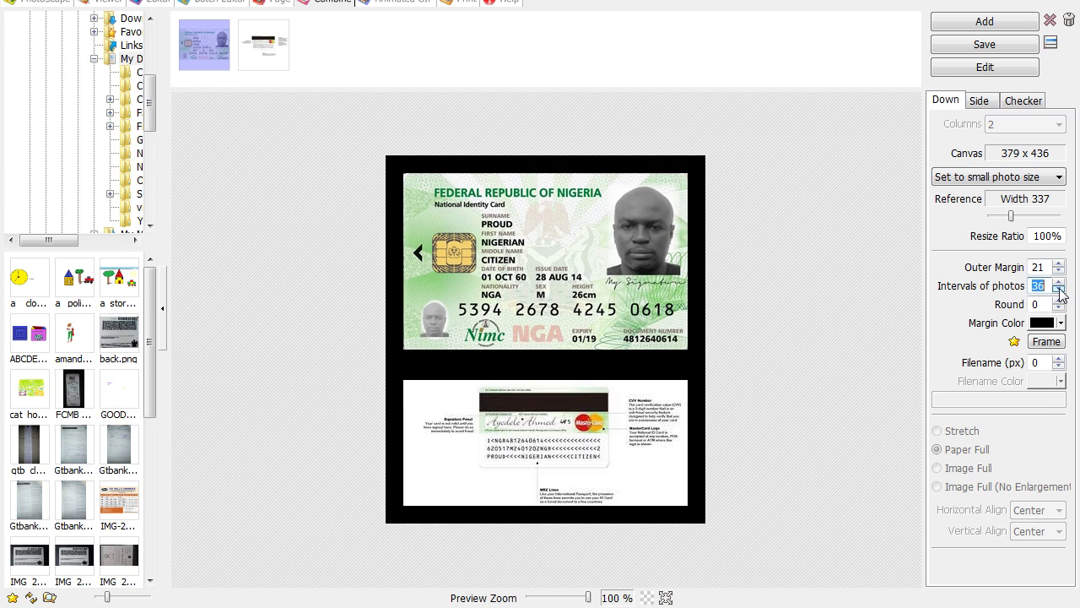
click(1059, 290)
click(1059, 289)
click(1059, 289)
click(1059, 289)
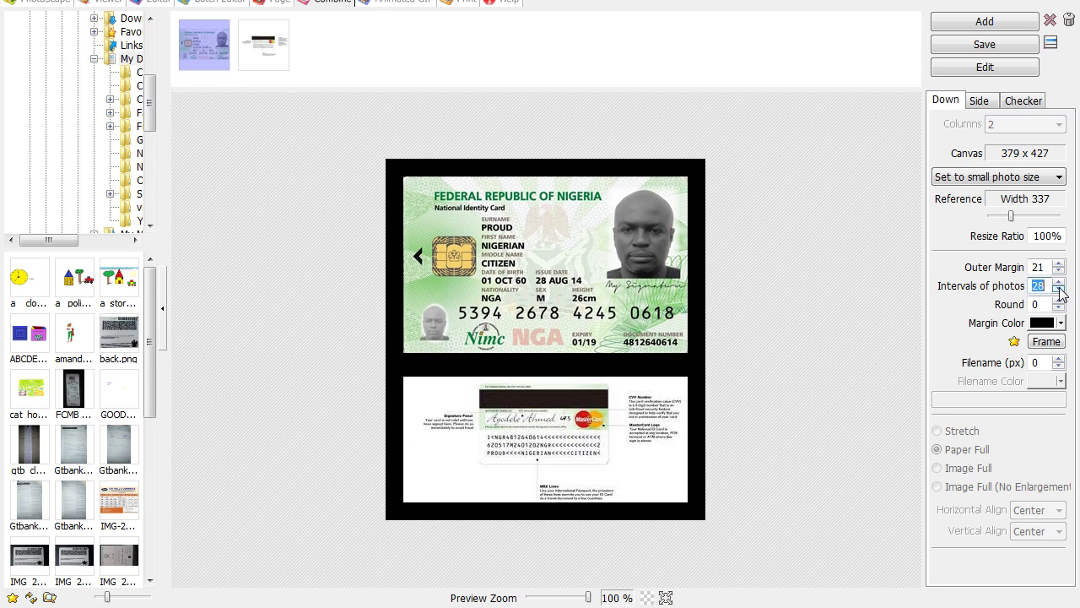
click(1059, 289)
click(1059, 289)
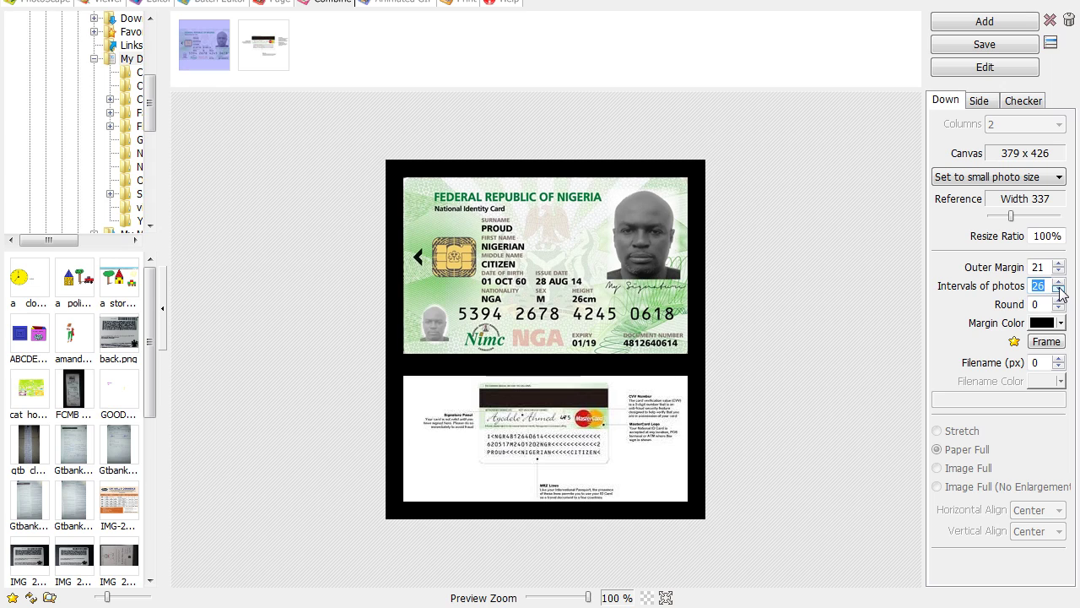